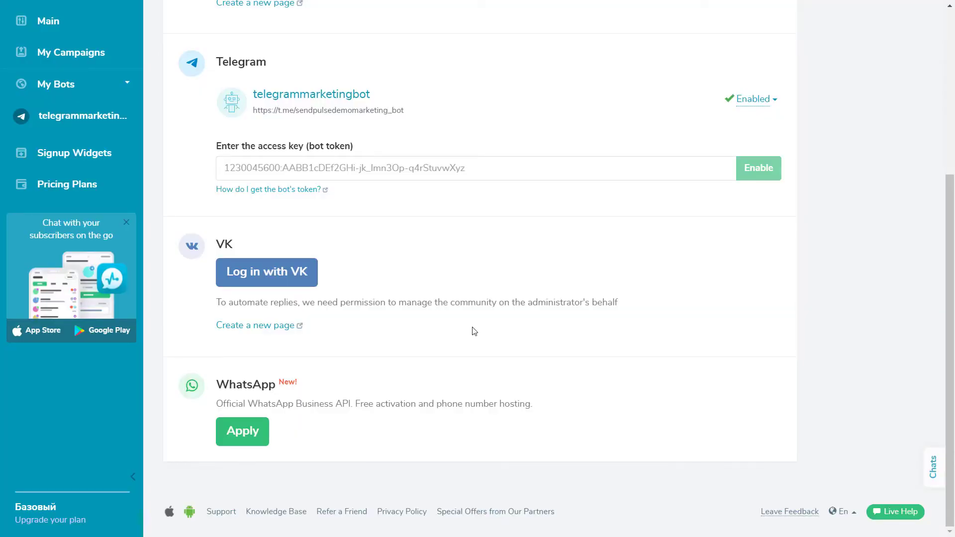
- Show the SendPulse WhatsApp bot's Audience list with its single subscriber record
click(256, 431)
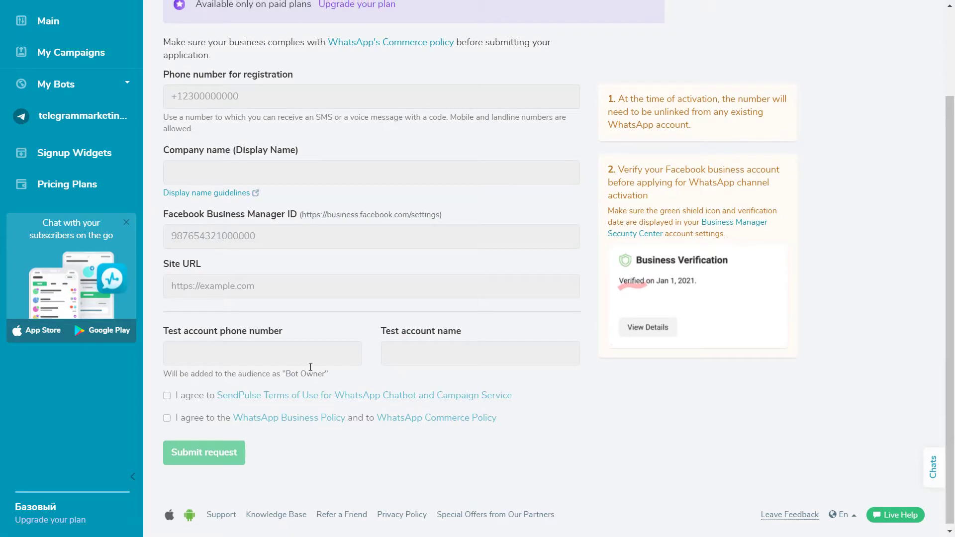
scroll(318, 377, up, 3)
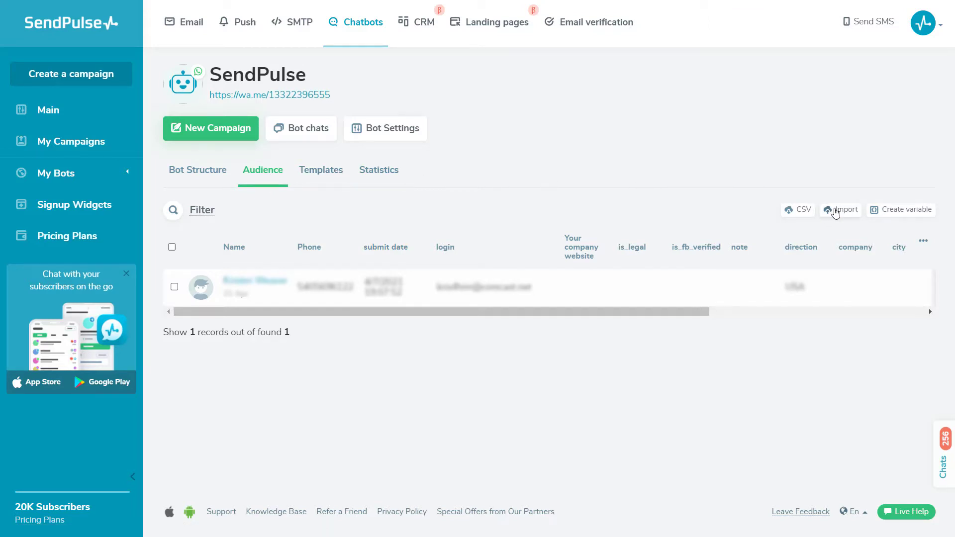
- Open the subscriber import dialog for the WhatsApp bot
click(835, 212)
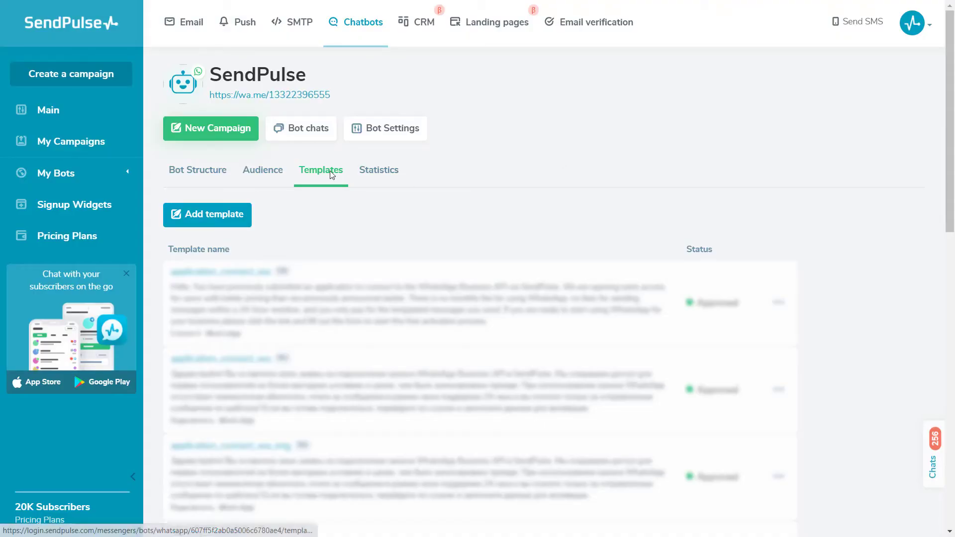
- Start a new message template named order_confirm
click(188, 220)
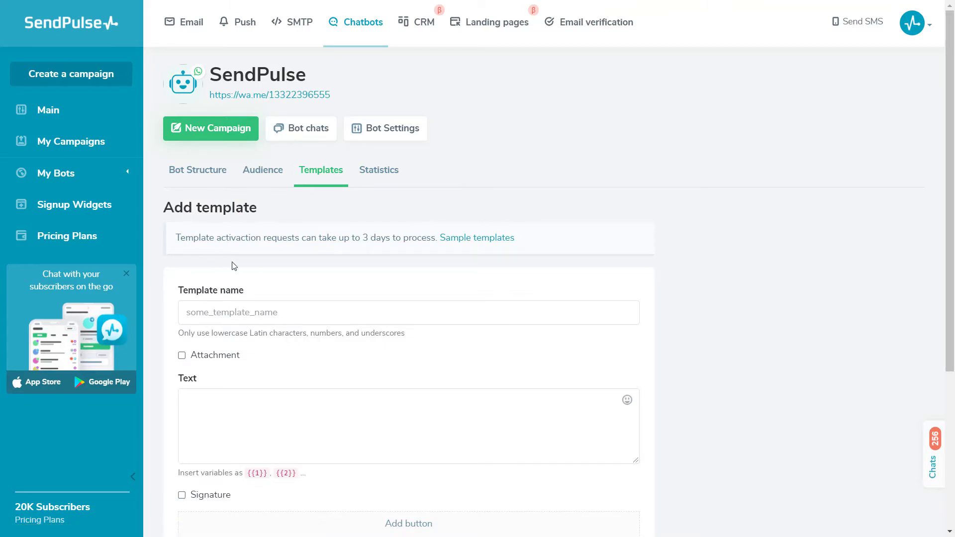
click(229, 313)
text(o)
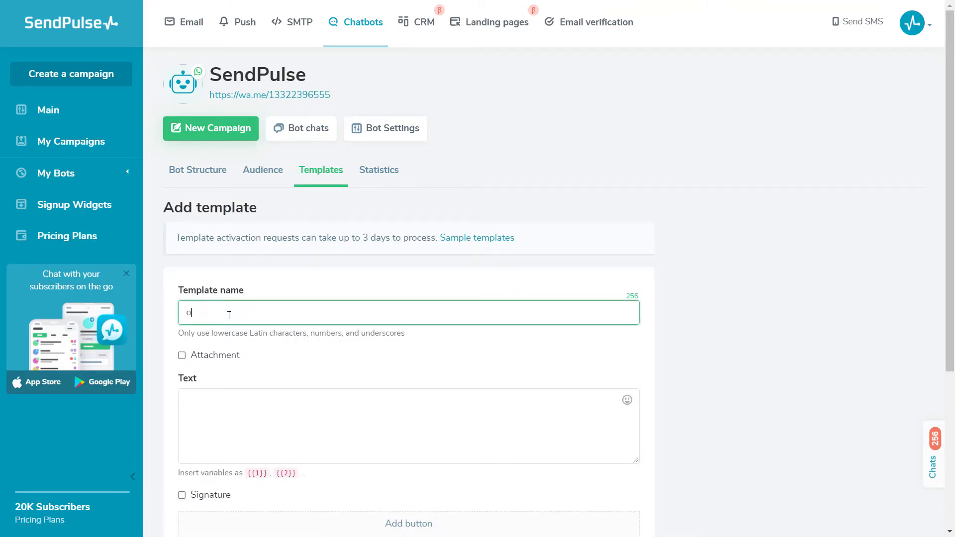
text(rder_confirm)
- Paste '{{1}}, your order {{2}} is confirmed!' as the template text and end it with a smiley
scroll(232, 275, down, 3)
click(235, 271)
text({{1}}, your order {{2}} is confirmed!)
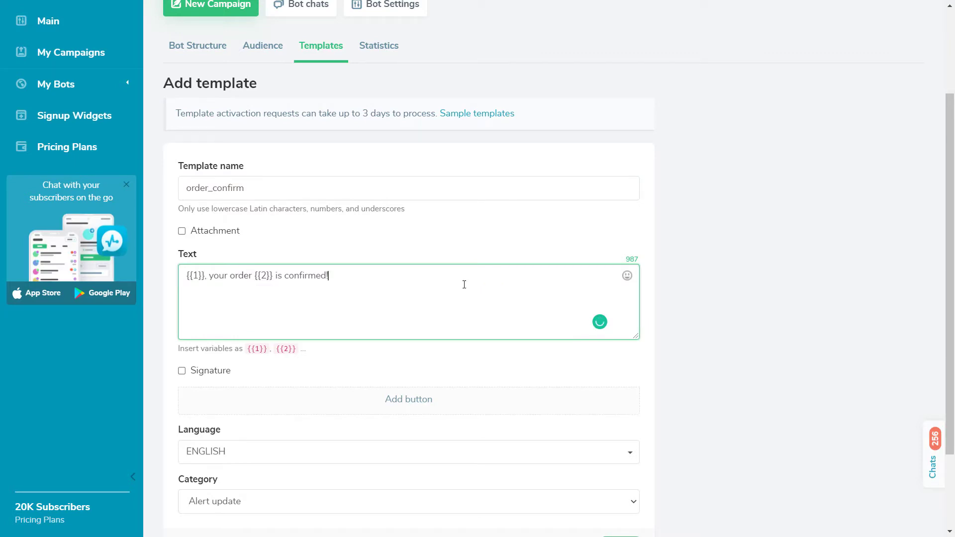
click(627, 274)
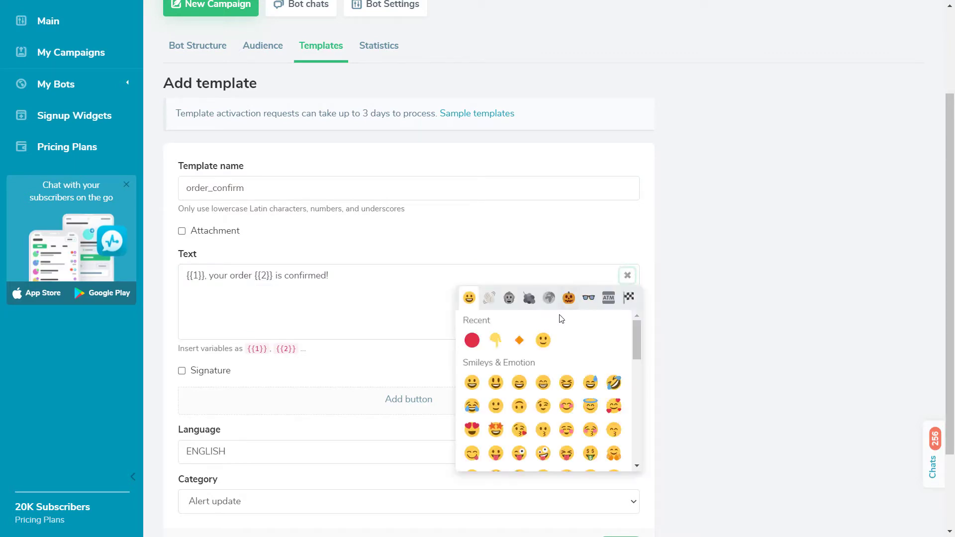
click(543, 340)
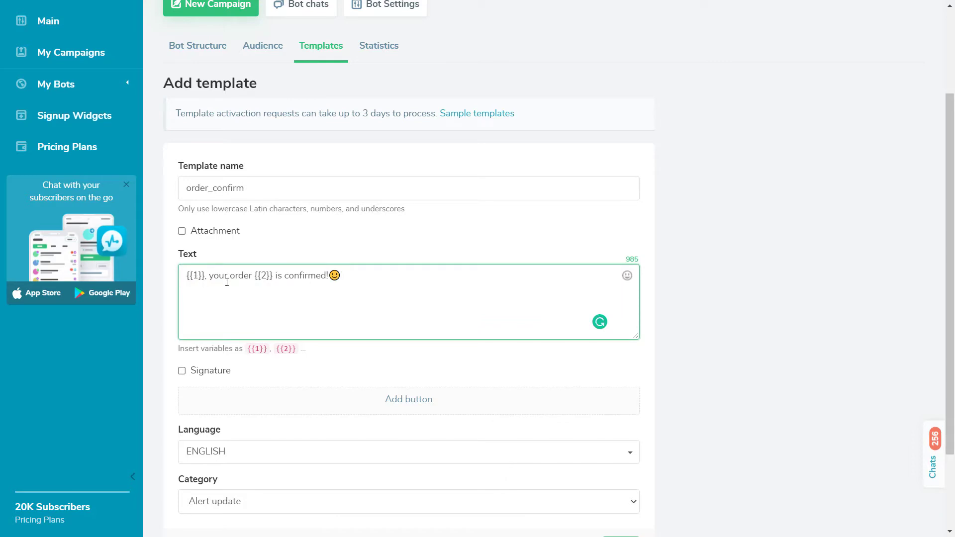
drag(255, 278, 272, 277)
drag(187, 275, 203, 275)
click(211, 285)
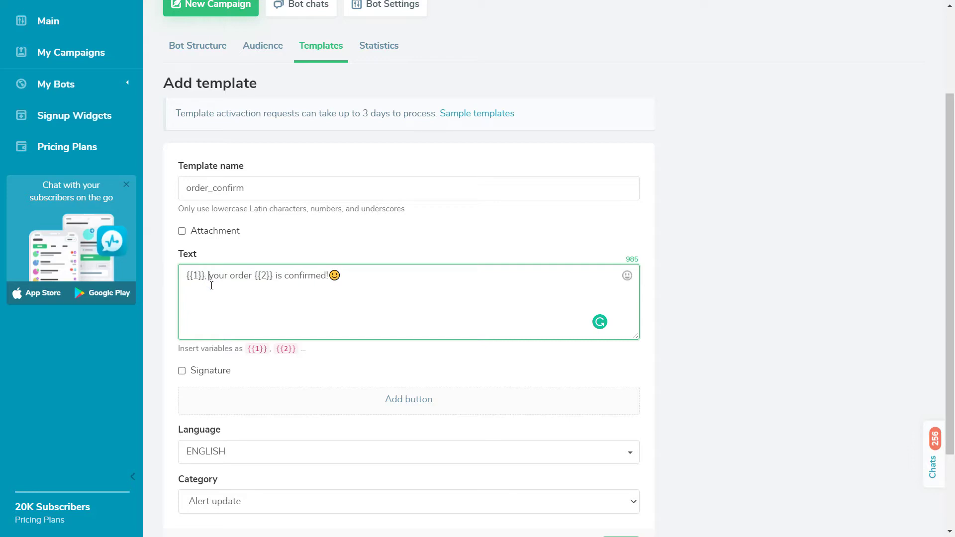
- Enable an Image attachment on the template, leaving the signature off
click(208, 238)
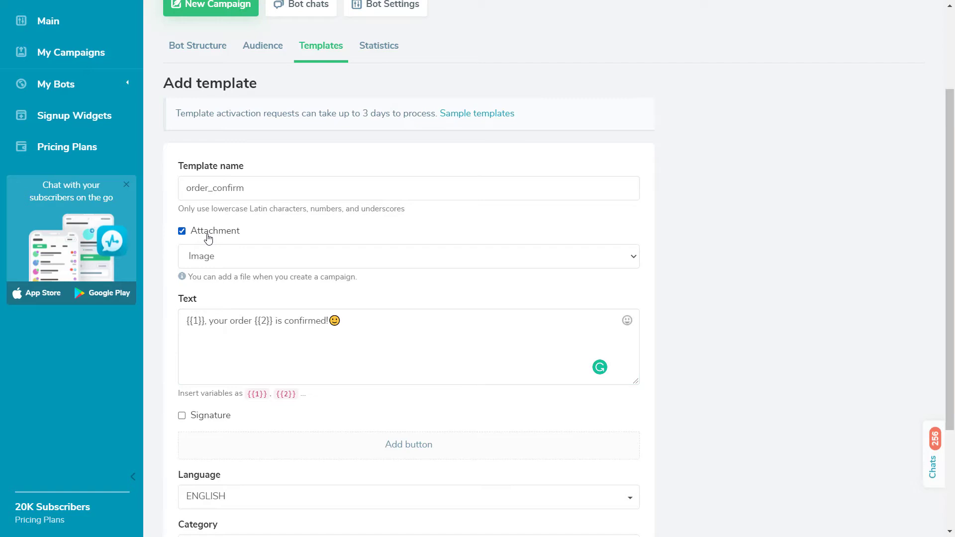
click(211, 254)
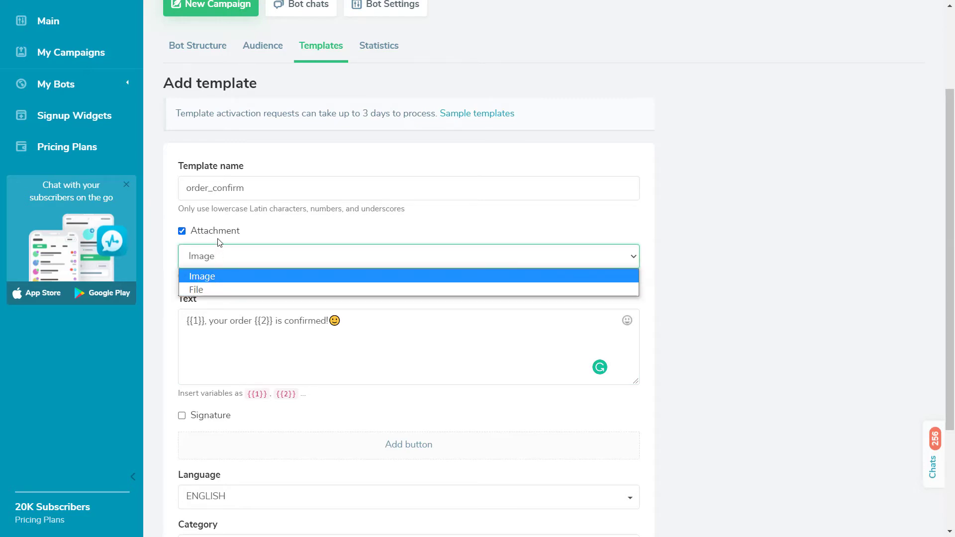
click(261, 234)
scroll(219, 274, down, 3)
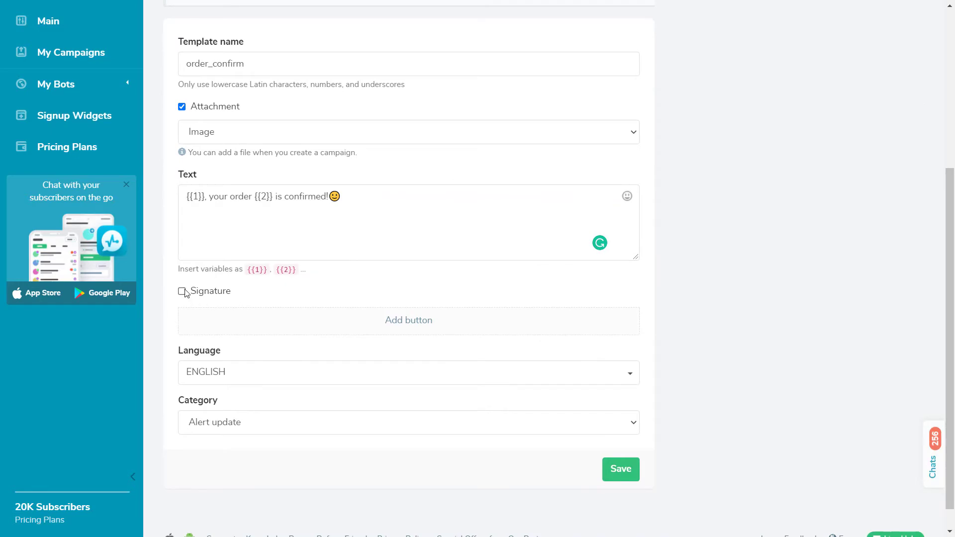
click(182, 290)
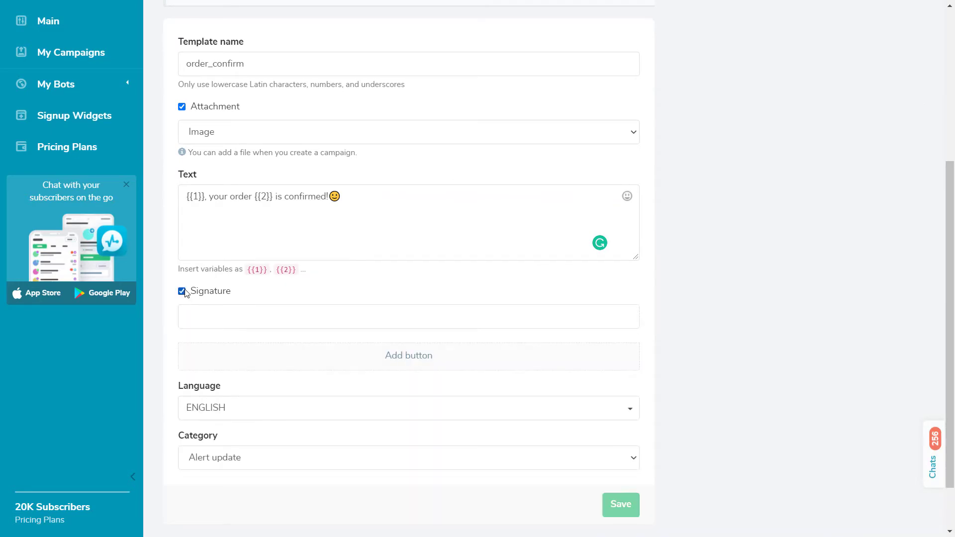
click(183, 291)
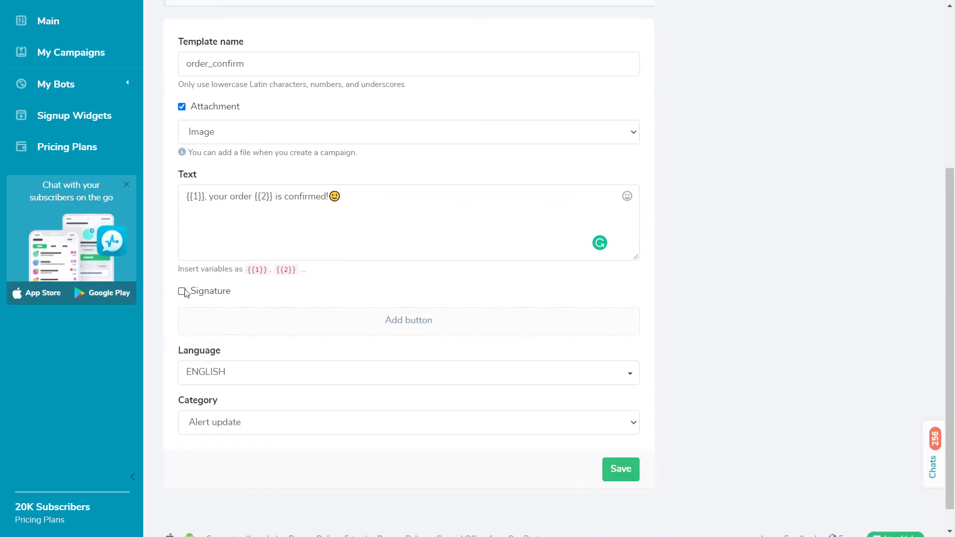
- Add a 'Delivery info' quick-reply button without a link
click(301, 330)
click(302, 328)
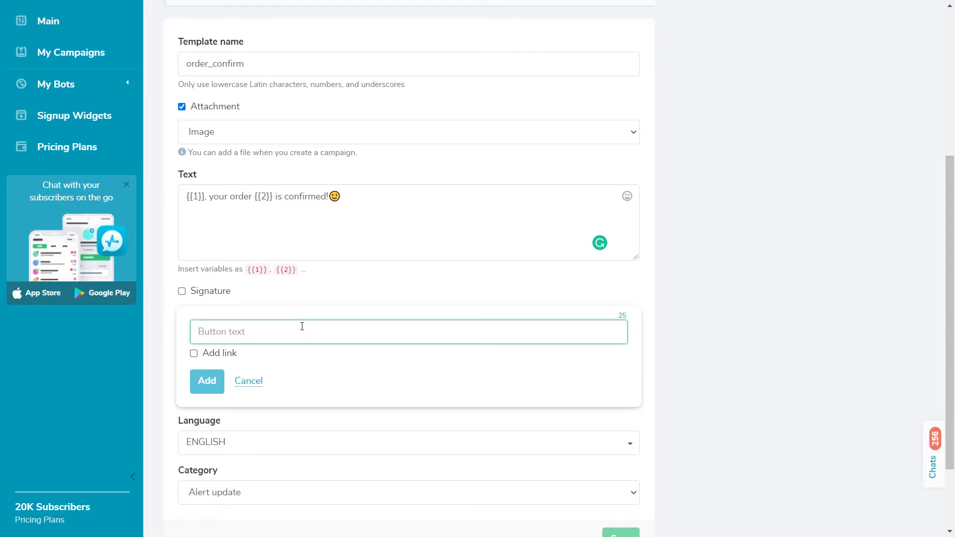
text(Deliv)
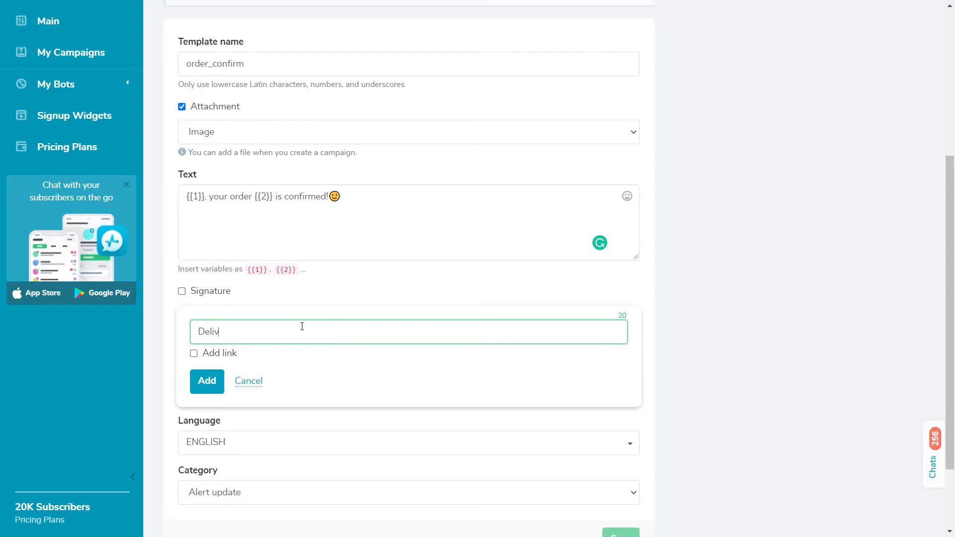
text(ery info)
click(194, 353)
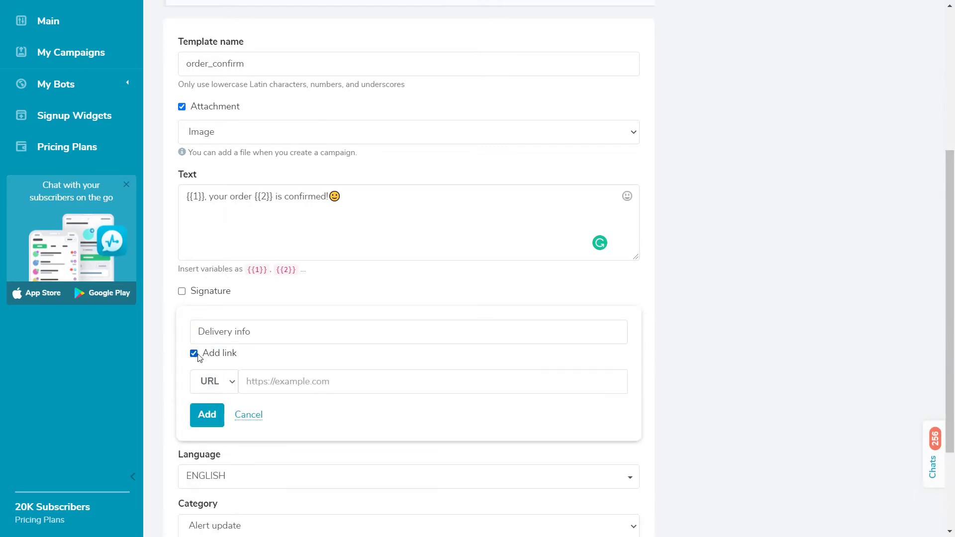
click(252, 380)
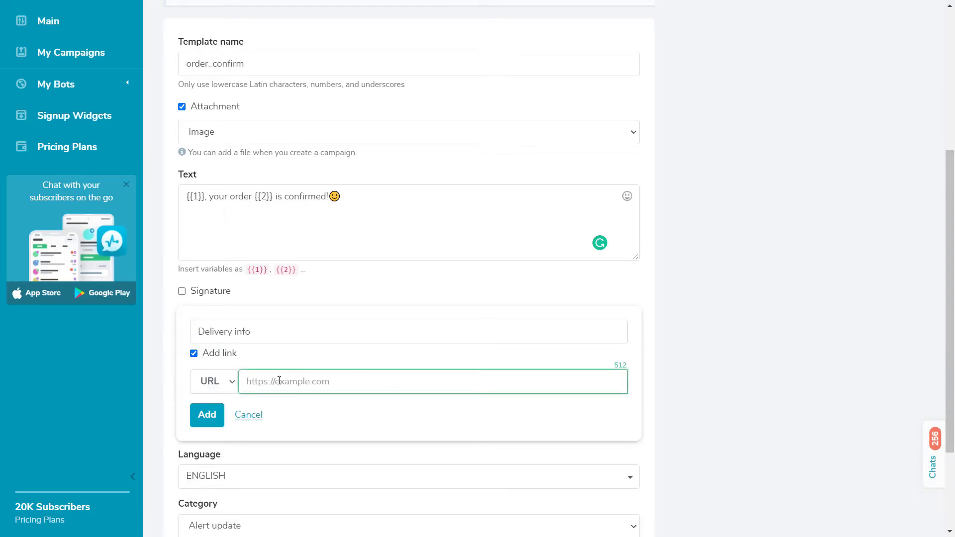
click(194, 353)
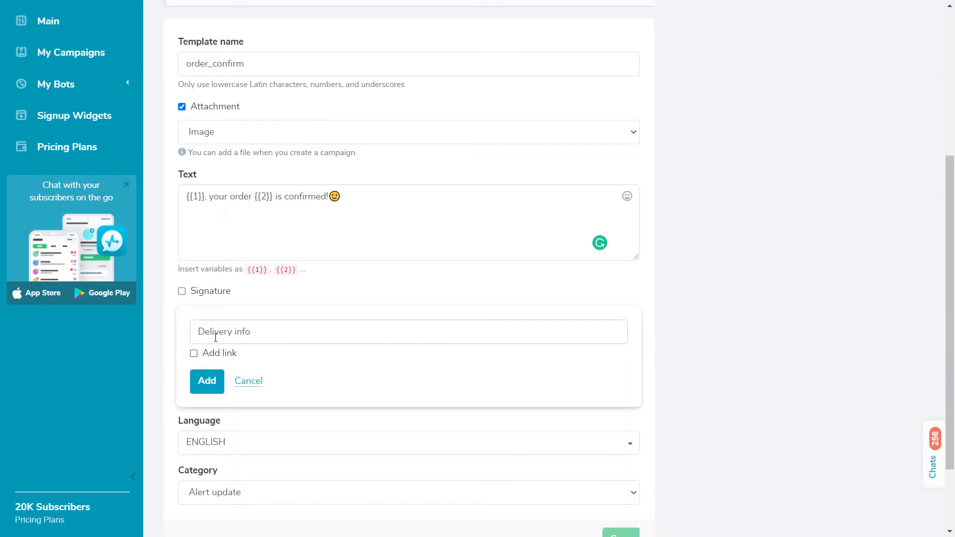
click(209, 382)
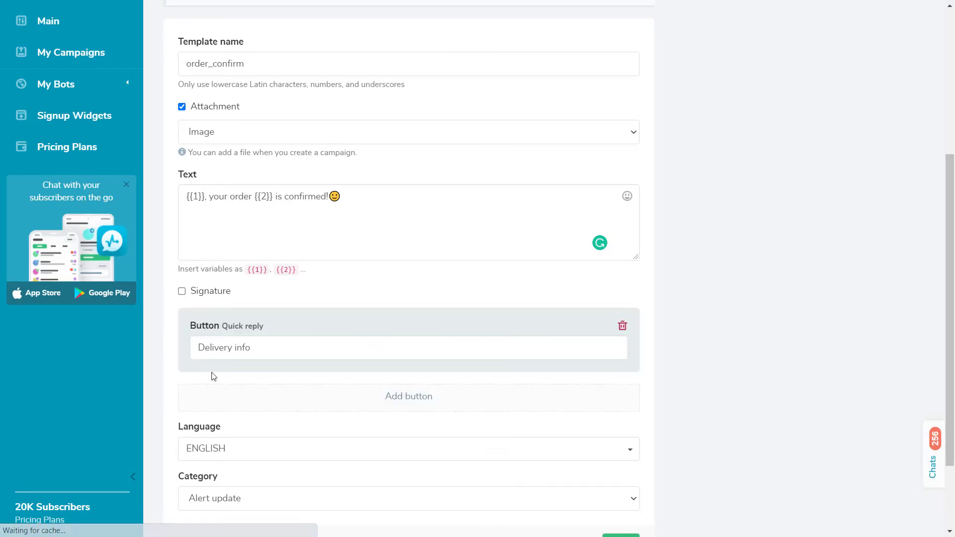
- Keep English as the template language and set the category to Reservation update
scroll(211, 375, down, 2)
click(213, 351)
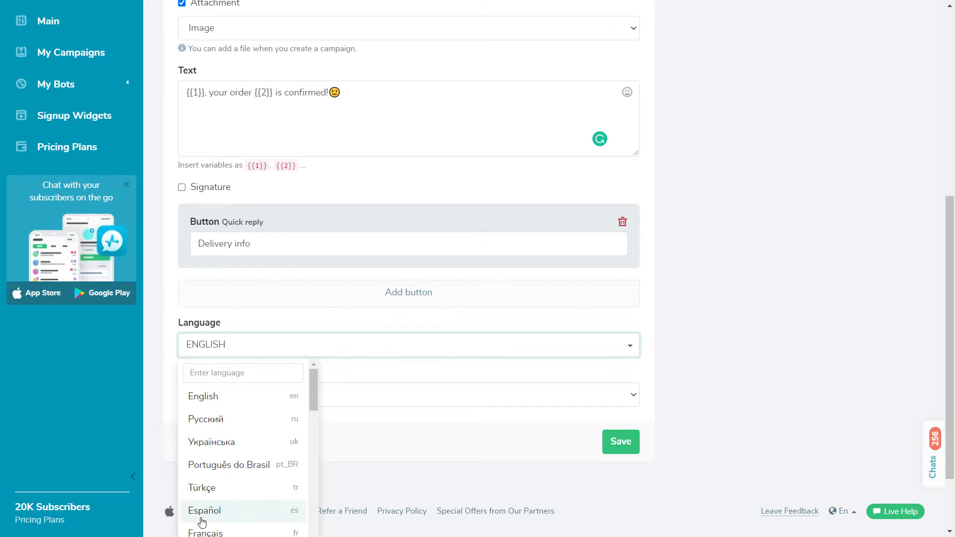
click(208, 403)
click(209, 403)
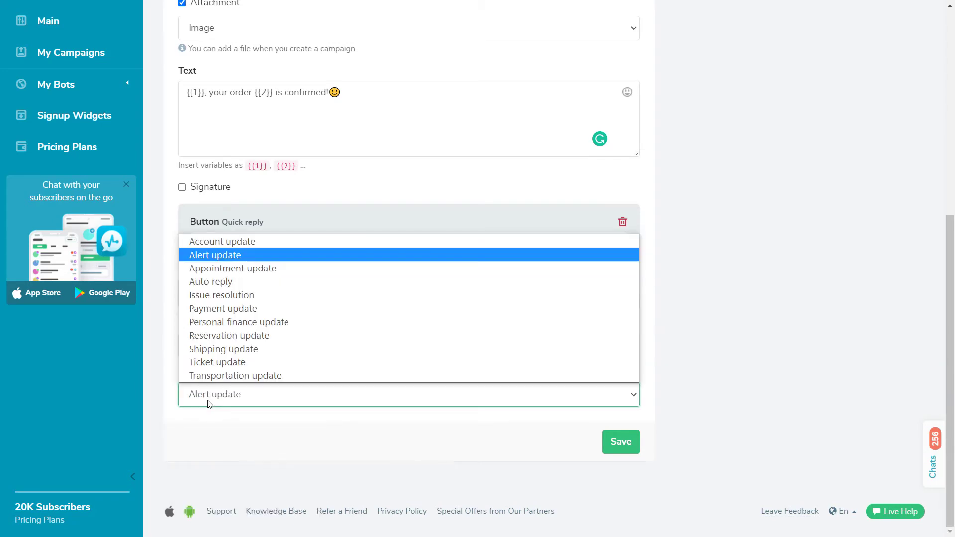
click(222, 344)
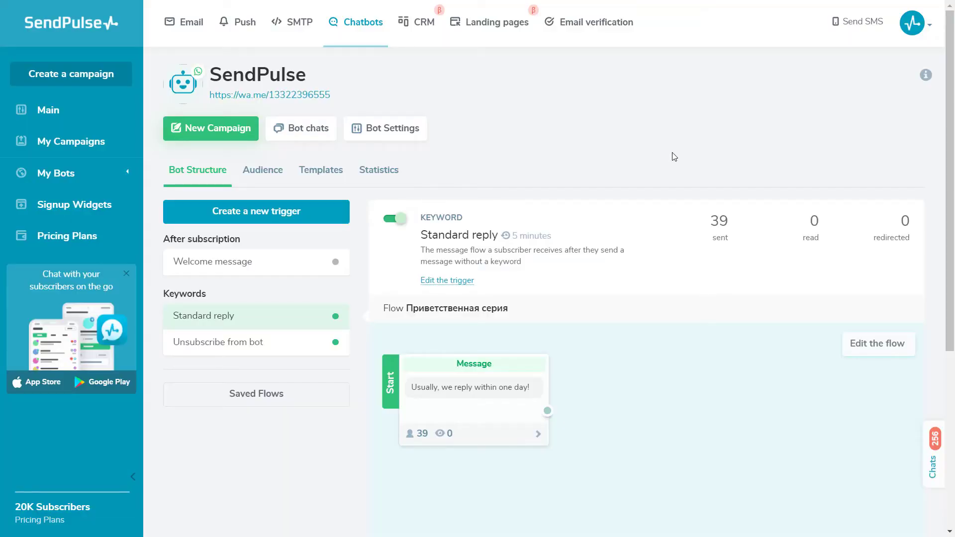
- Create a new campaign sending from the SendPulse WhatsApp bot
click(102, 74)
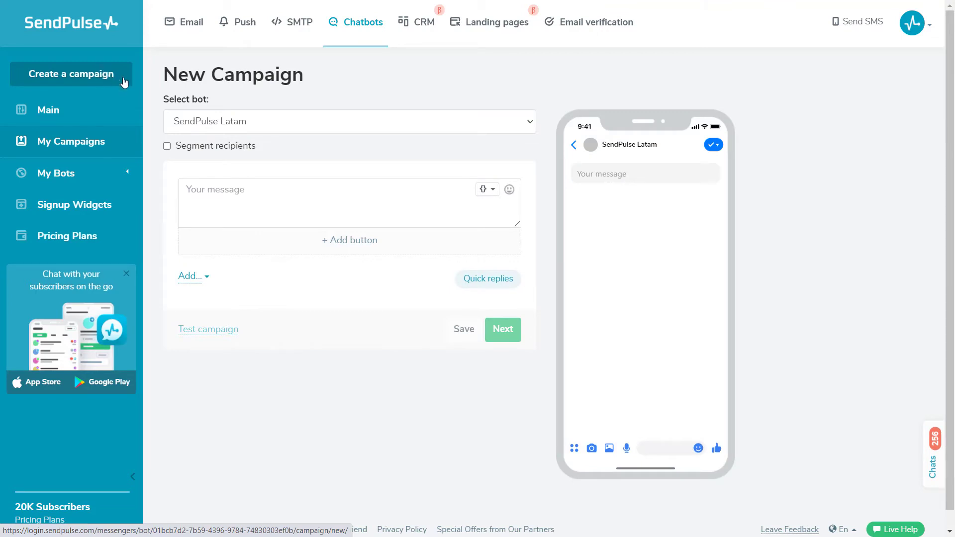
click(278, 123)
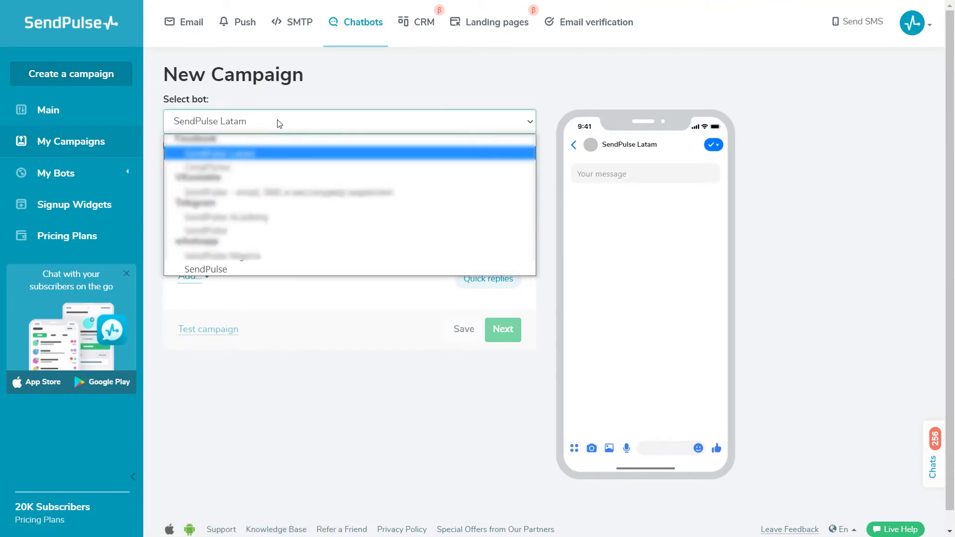
click(239, 269)
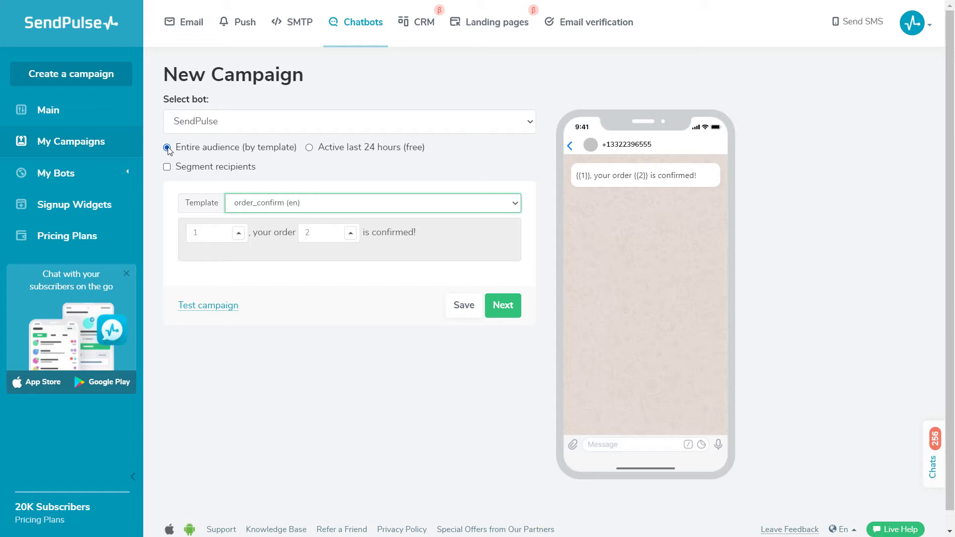
- Target subscribers active in the last 24 hours (free) and add a smiley to the campaign message
click(309, 148)
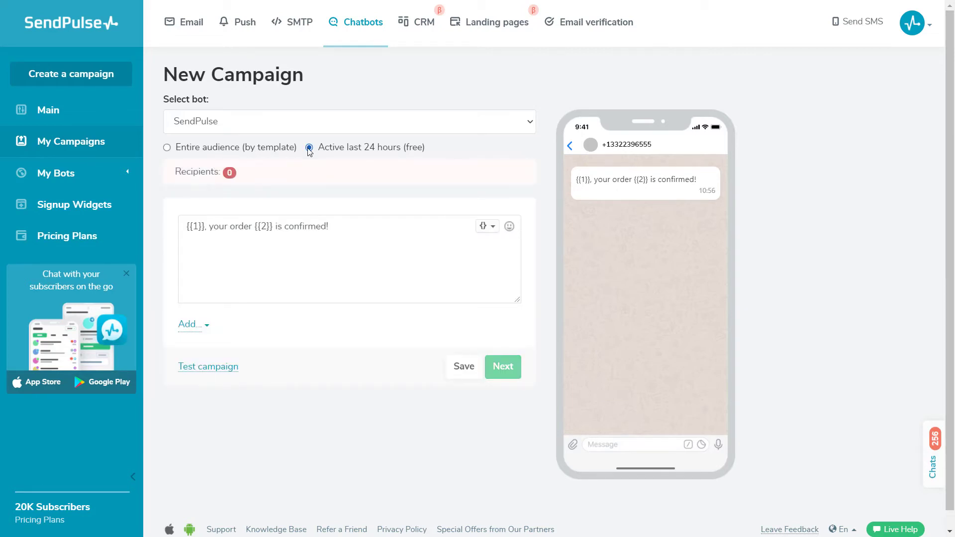
click(347, 227)
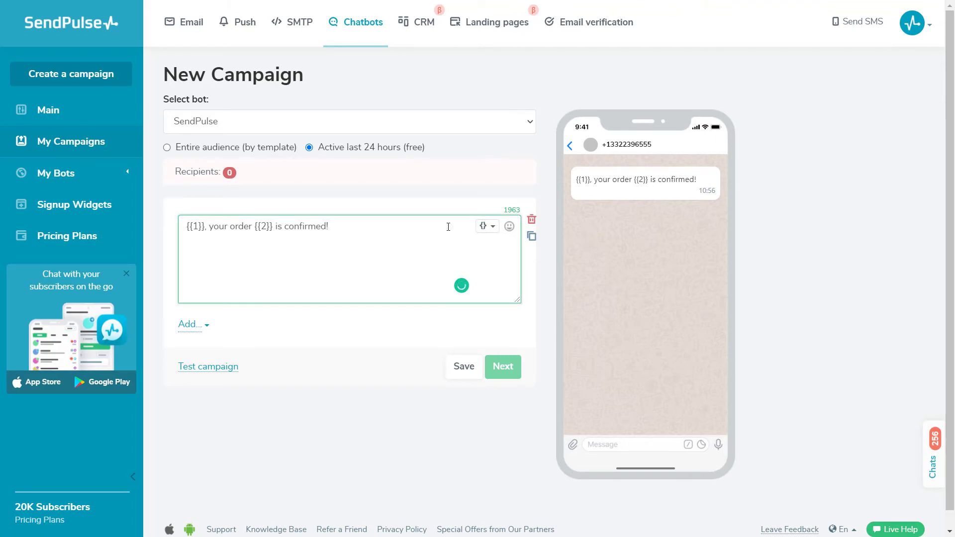
click(509, 226)
click(424, 291)
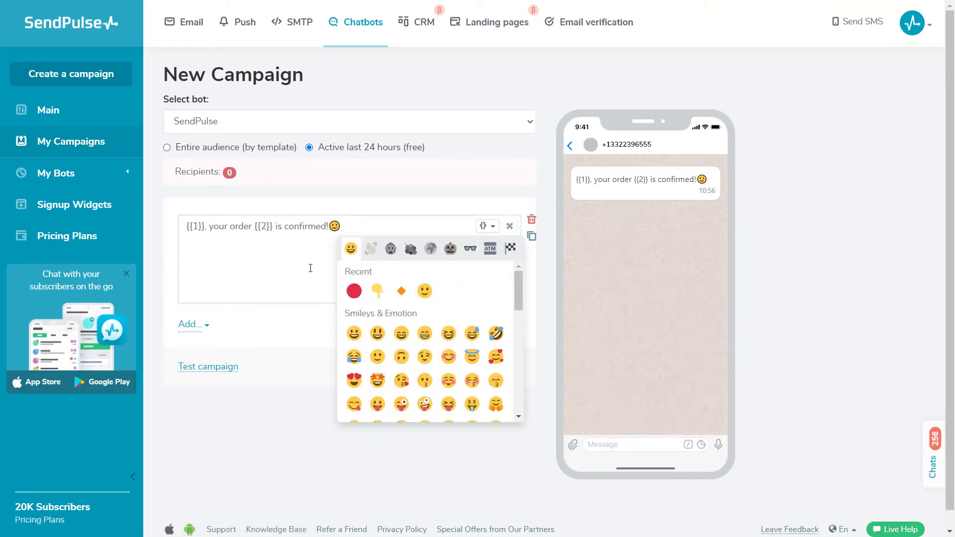
click(310, 267)
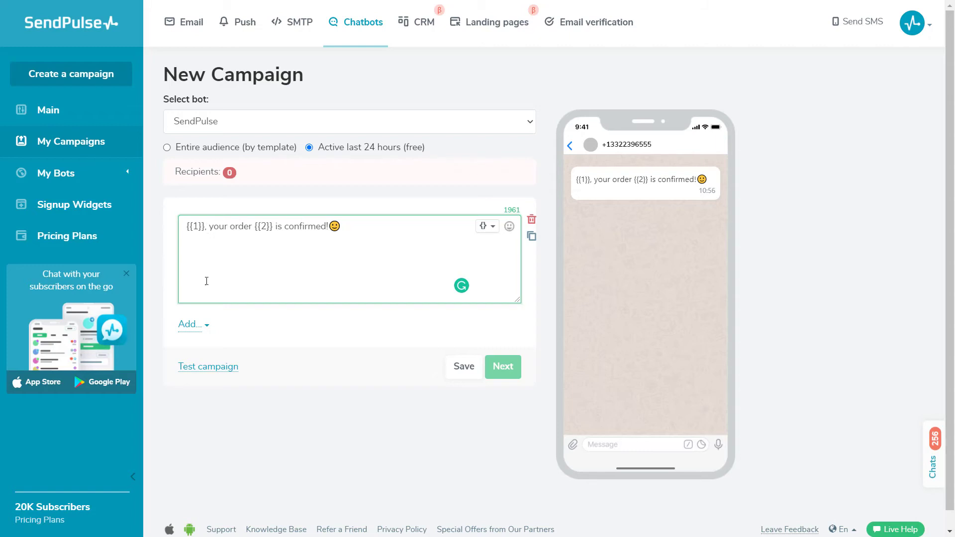
click(194, 324)
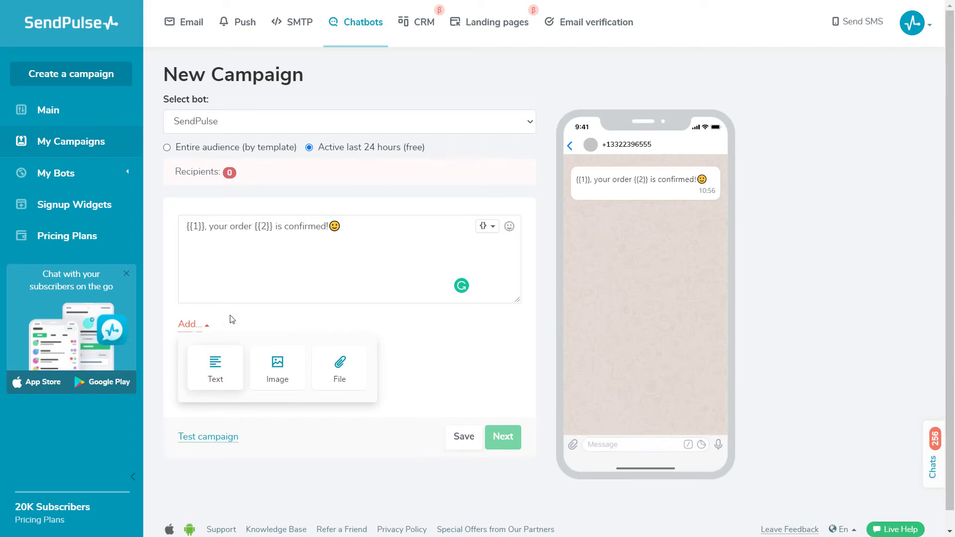
- Send to the entire audience by template, with recipient segmentation left off
click(237, 268)
click(167, 147)
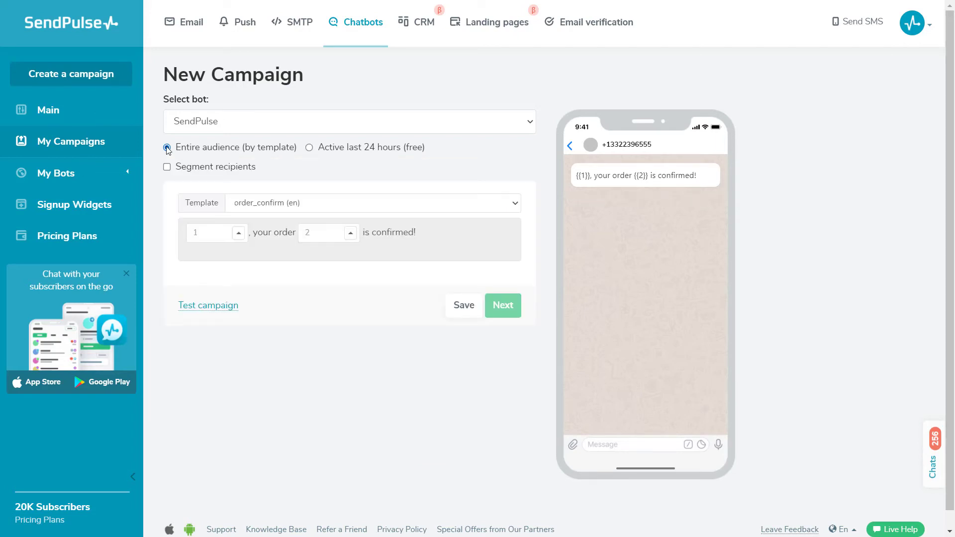
click(167, 167)
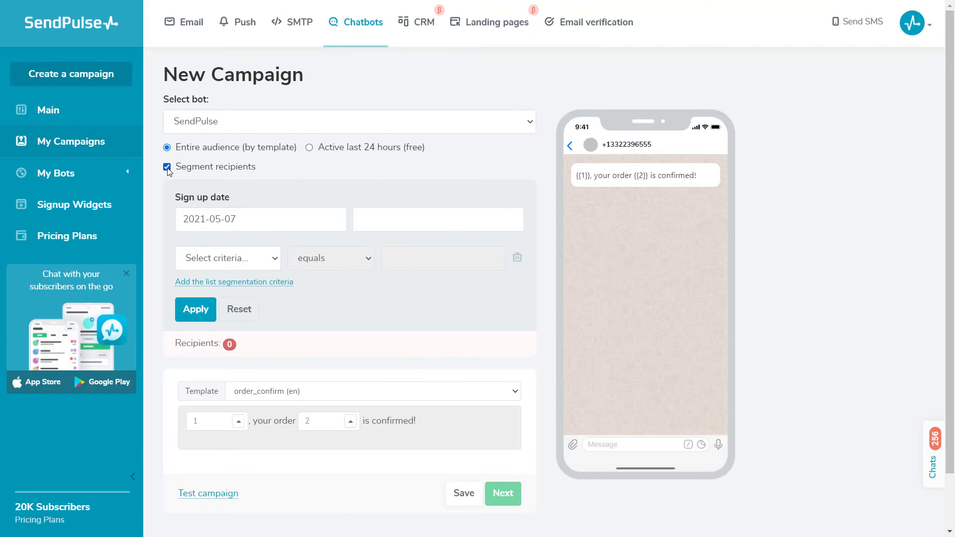
click(204, 214)
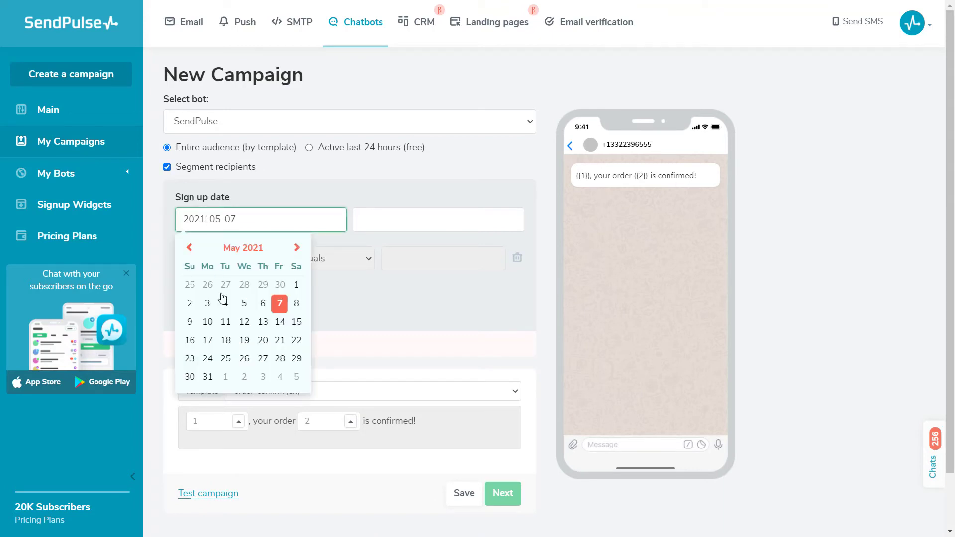
click(247, 192)
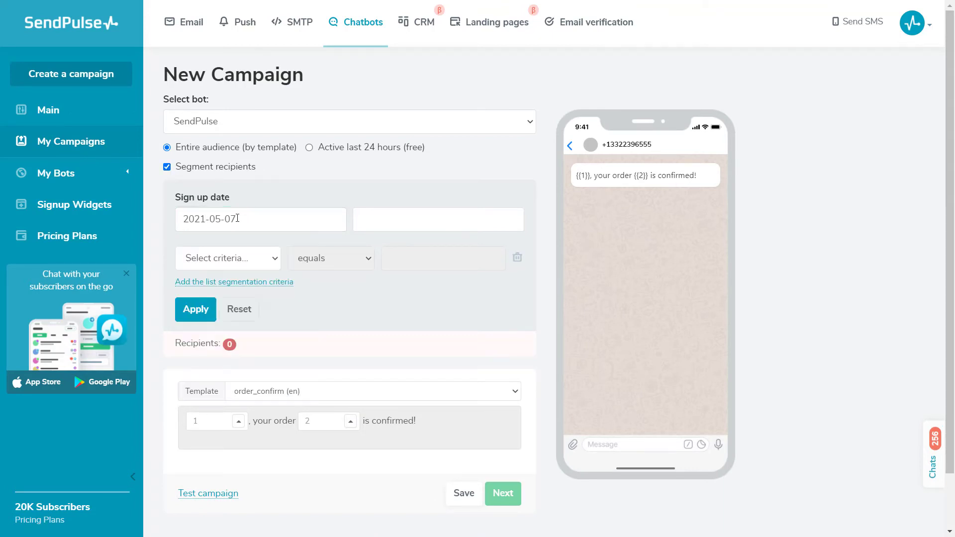
click(227, 254)
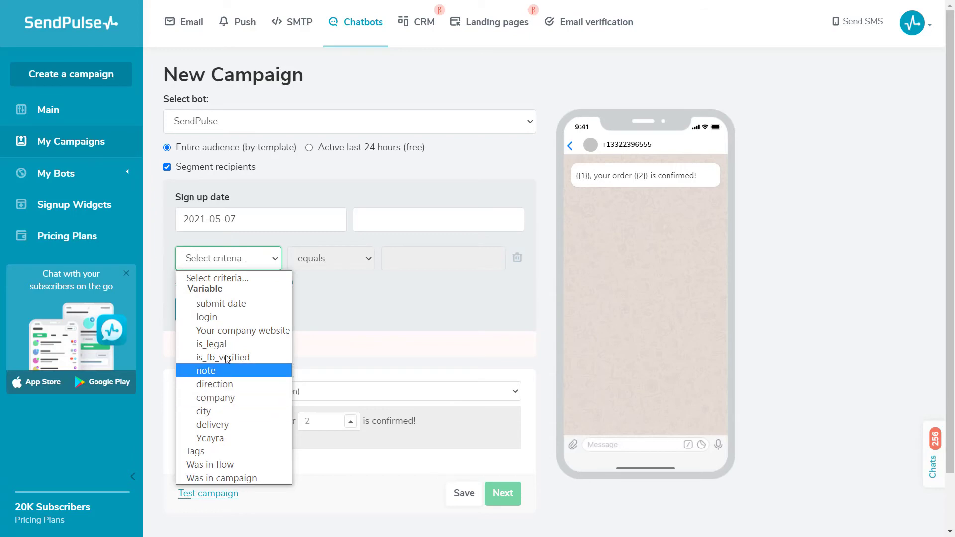
click(222, 453)
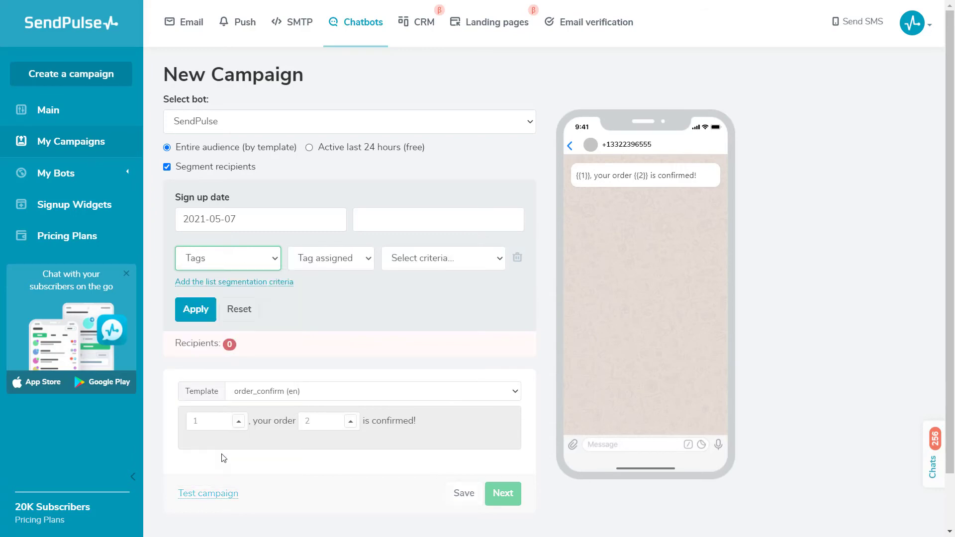
click(168, 166)
- Fill the template placeholders with {{first_name}} and {{note}}
click(238, 232)
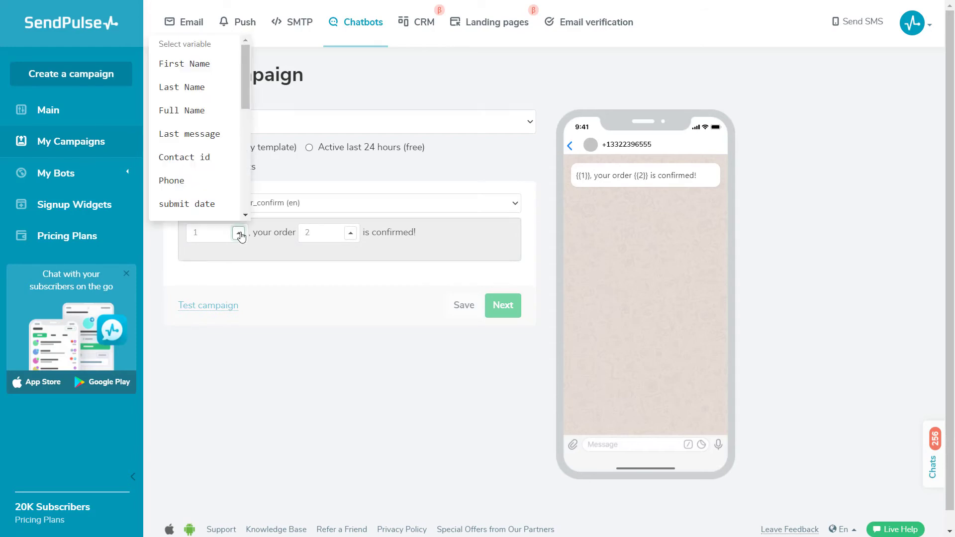
click(202, 73)
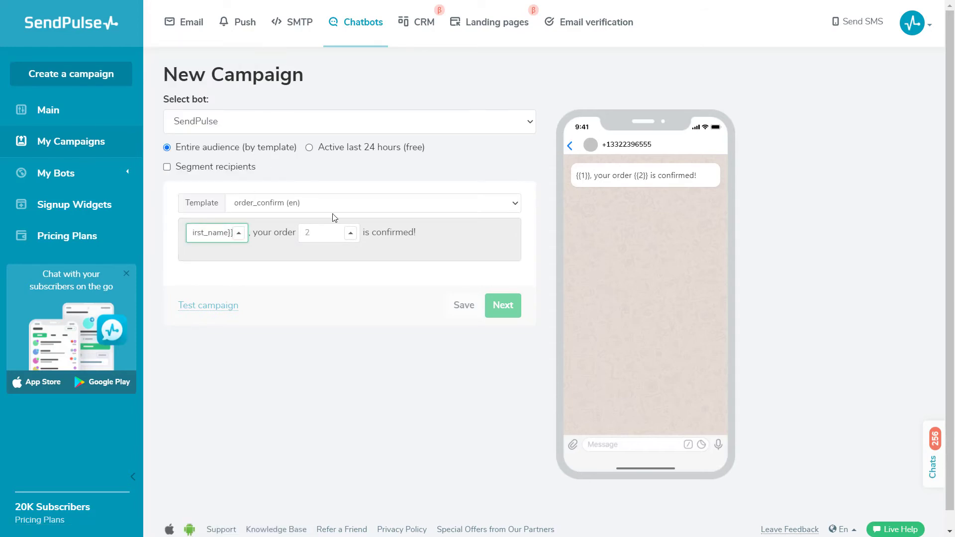
click(351, 233)
scroll(328, 142, down, 2)
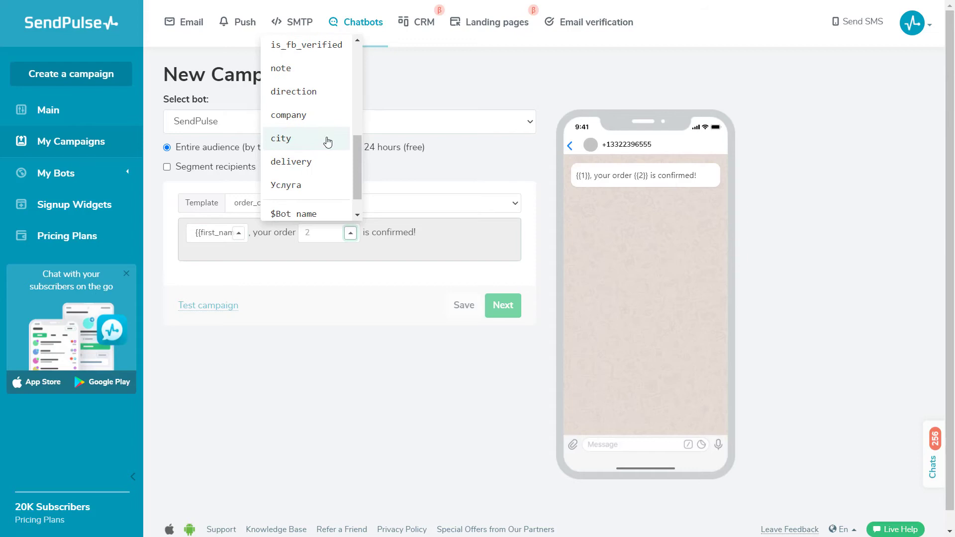
scroll(328, 137, up, 2)
click(322, 132)
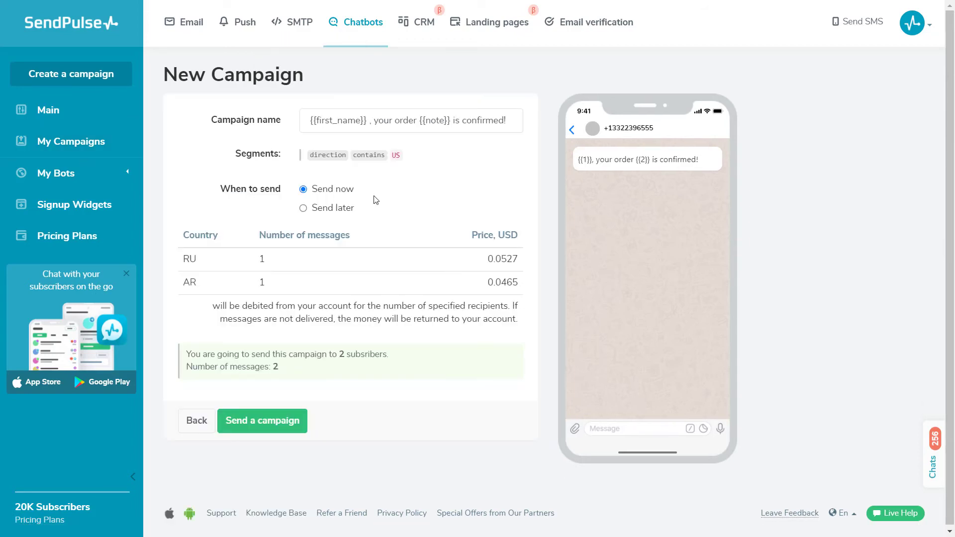
- Schedule the campaign to send later on 06/09/2021 at 10:59 AM
click(341, 207)
click(447, 229)
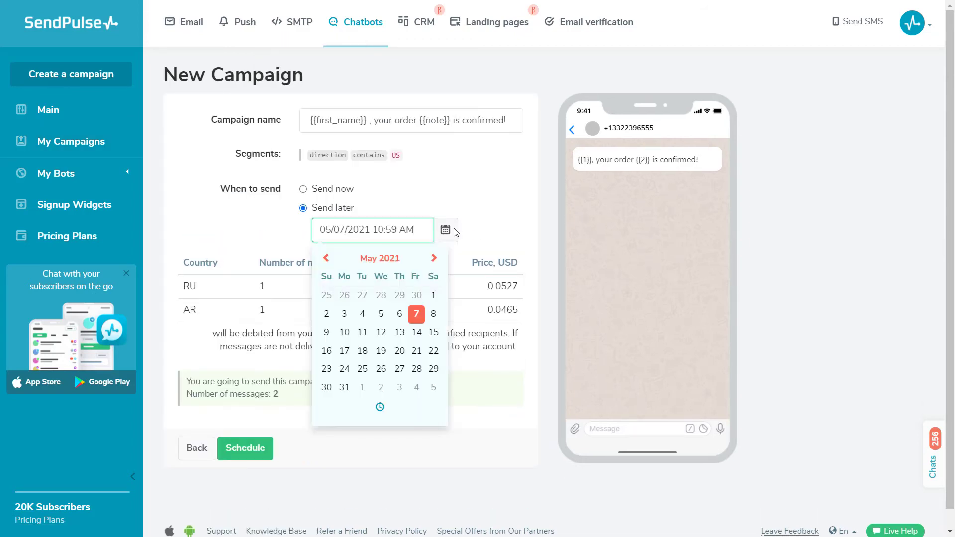
click(434, 258)
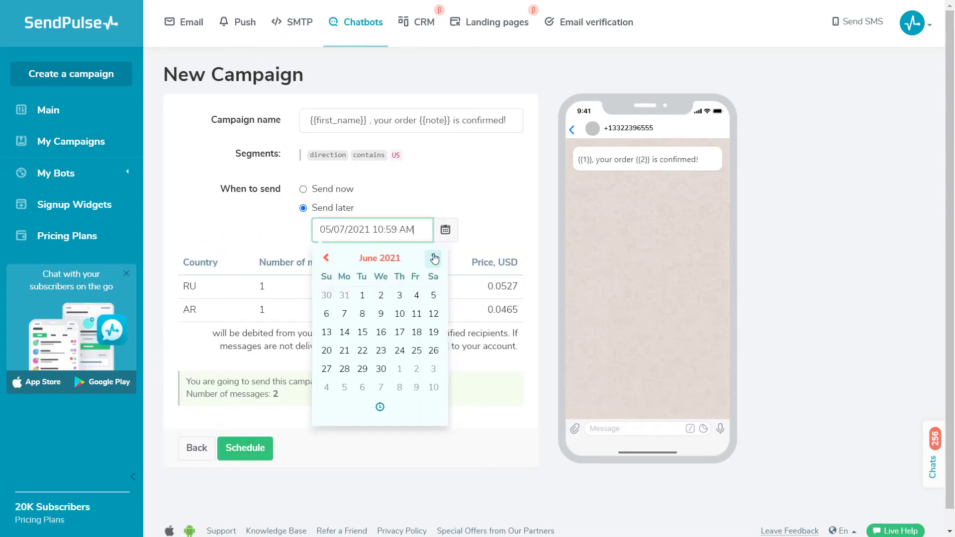
click(381, 313)
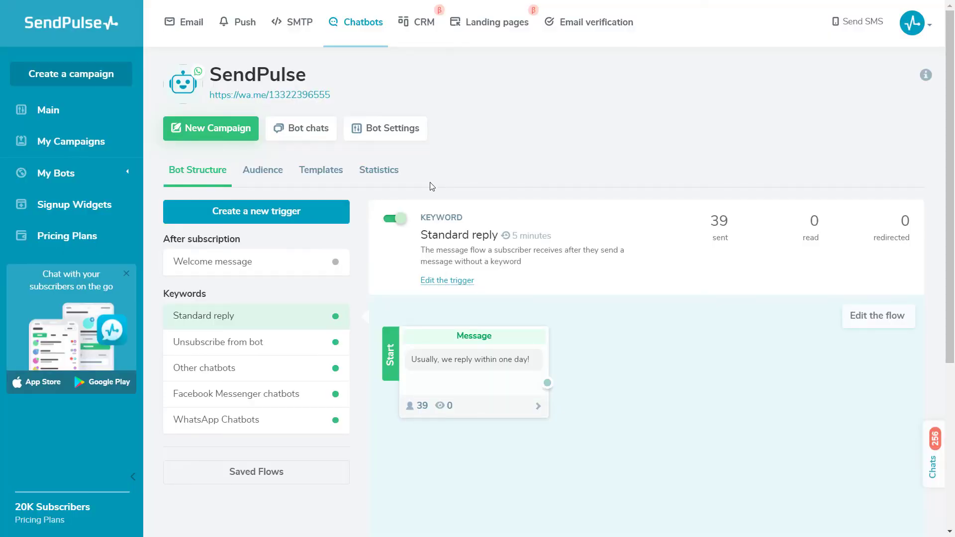
- Create a keyword trigger for Price, Subscription plan and Cost
click(334, 211)
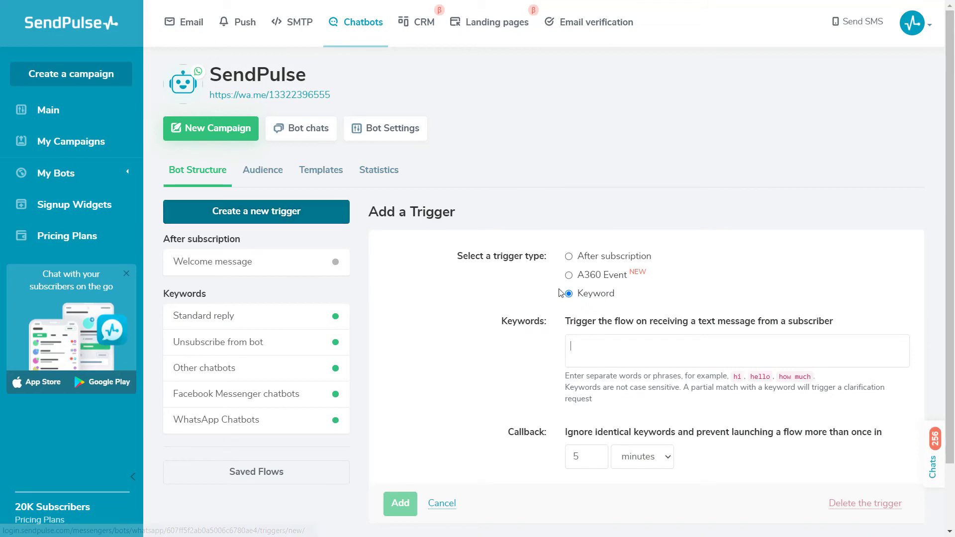
click(577, 341)
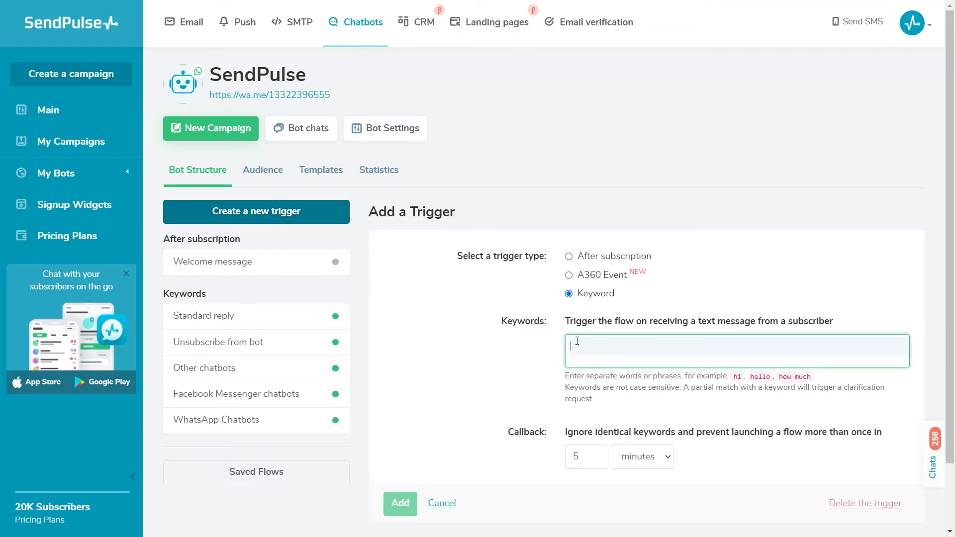
text(Price)
key(Return)
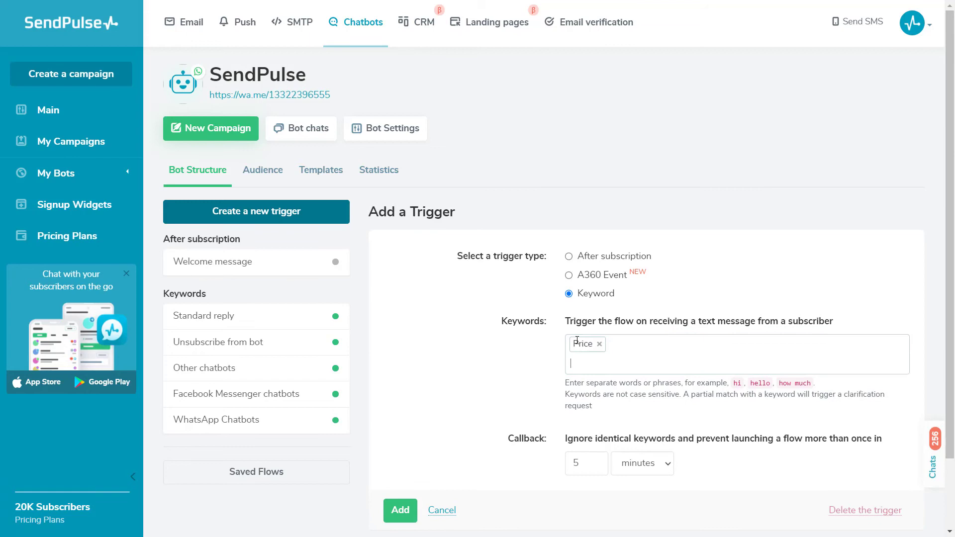
text(Subscription plan)
key(Return)
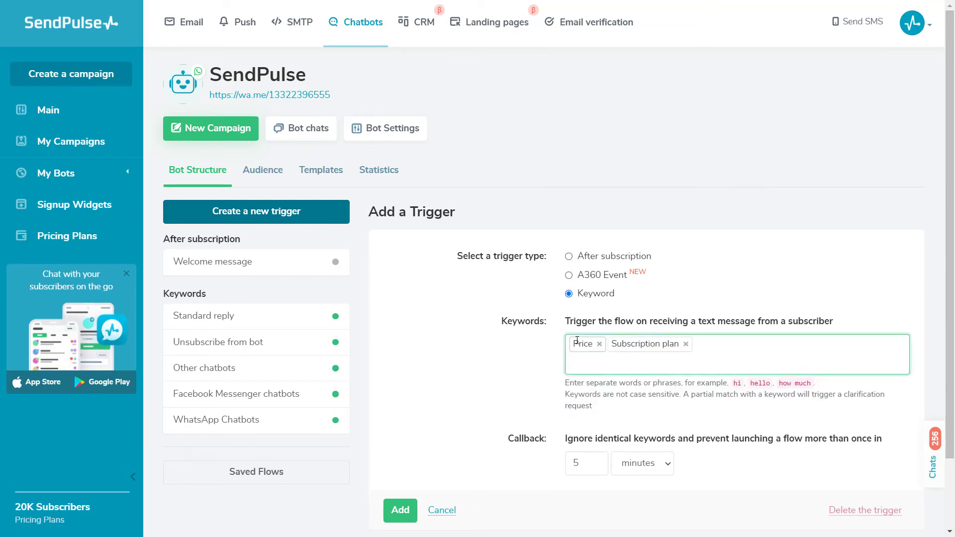
text(Cost)
key(Return)
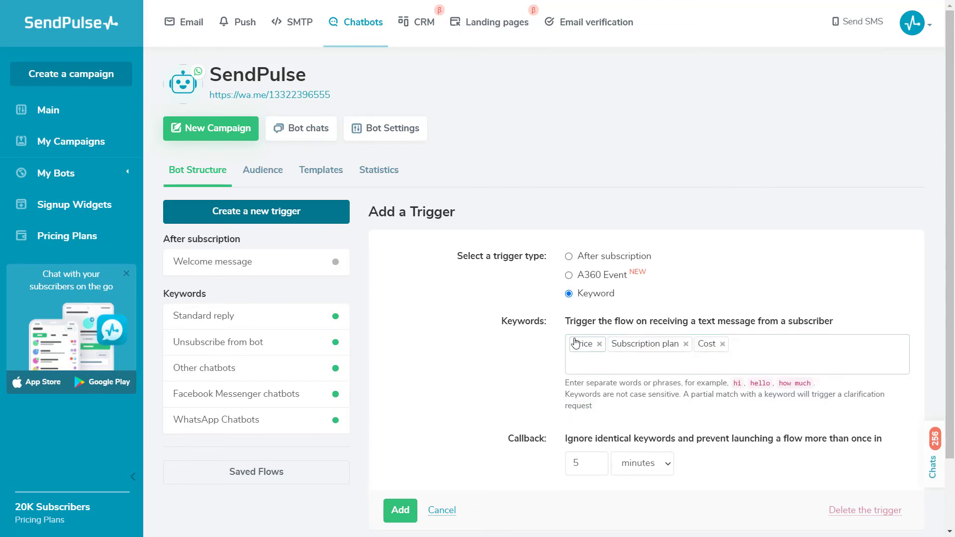
click(409, 507)
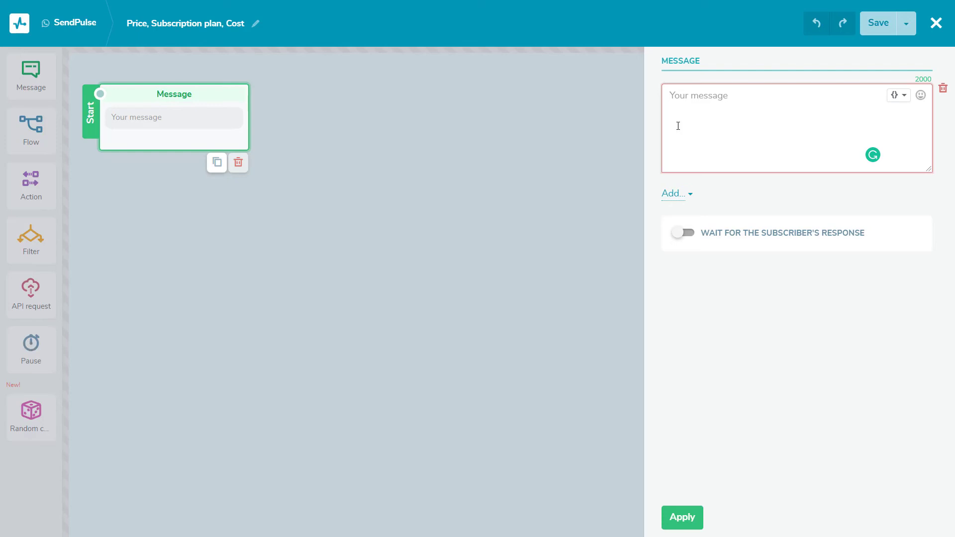
- Paste the chatbot-interest question, wait for the subscriber's reply, and save it to a new 'Item' variable
text(Which chatbots are you interested in? Reply with a number. 1. WhatsApp chatbots 2. Facebook Messenger chatbots 3. Other chatbots)
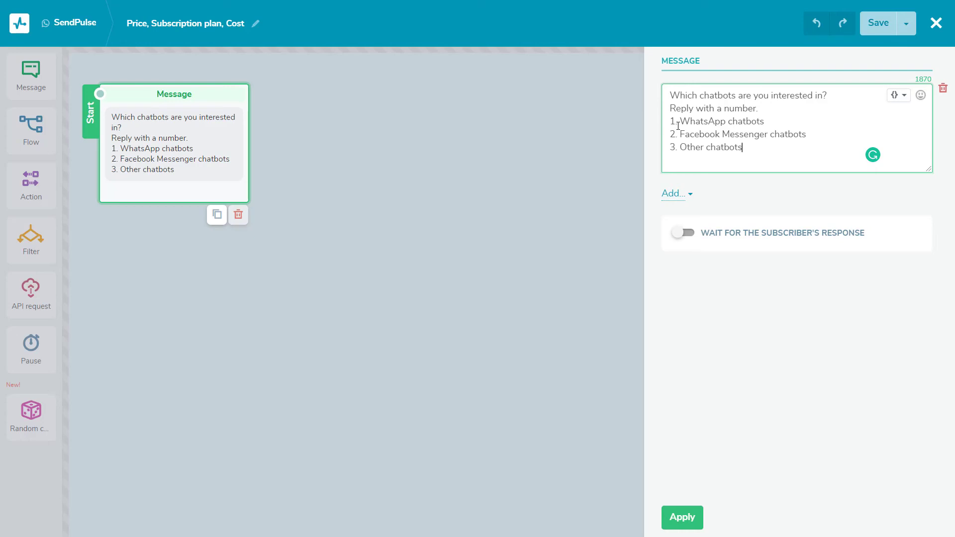
click(684, 233)
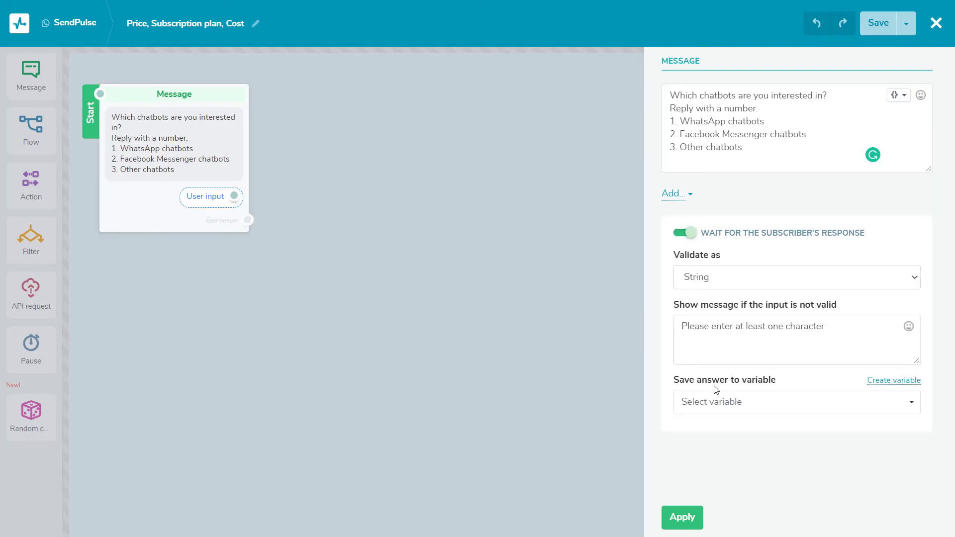
click(718, 404)
click(845, 396)
click(873, 384)
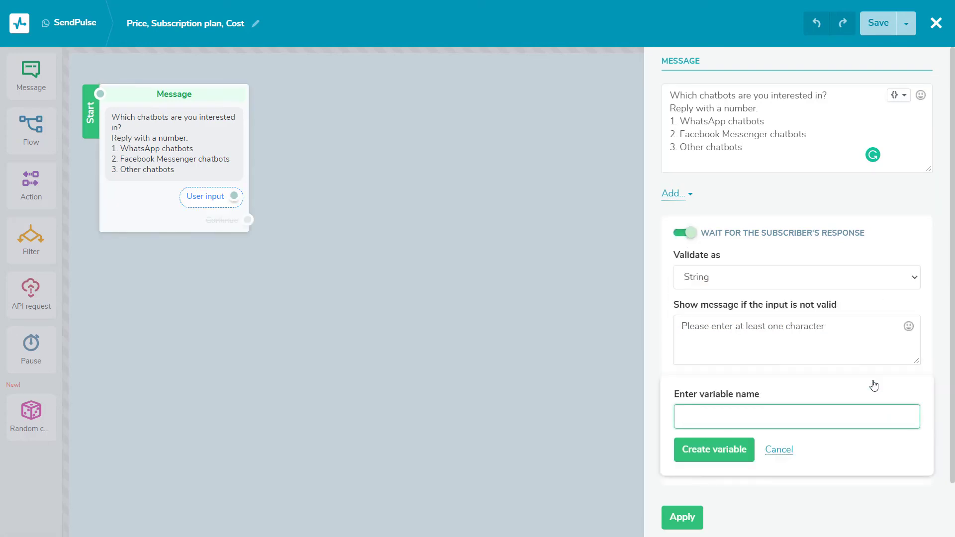
click(729, 450)
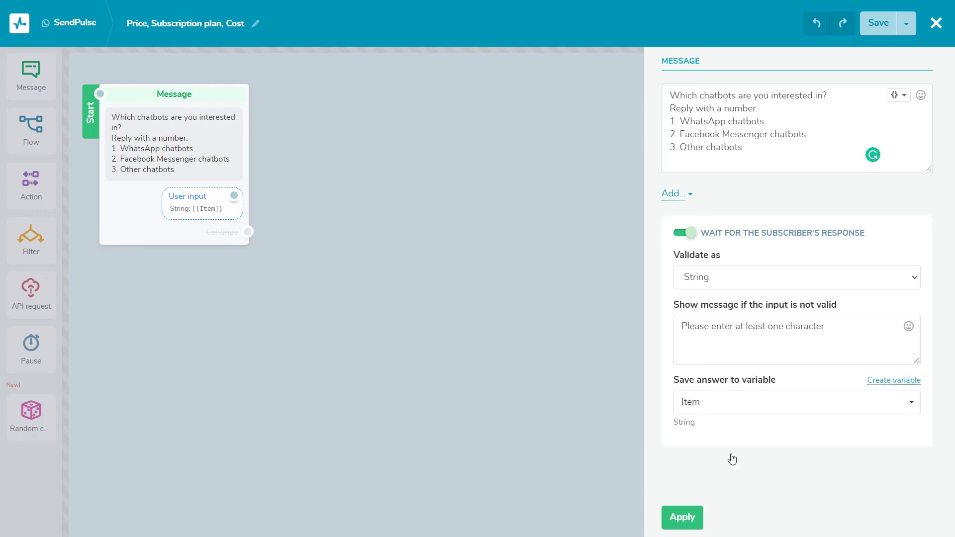
- Apply the message settings and give the filter the condition Item equals 1
click(691, 515)
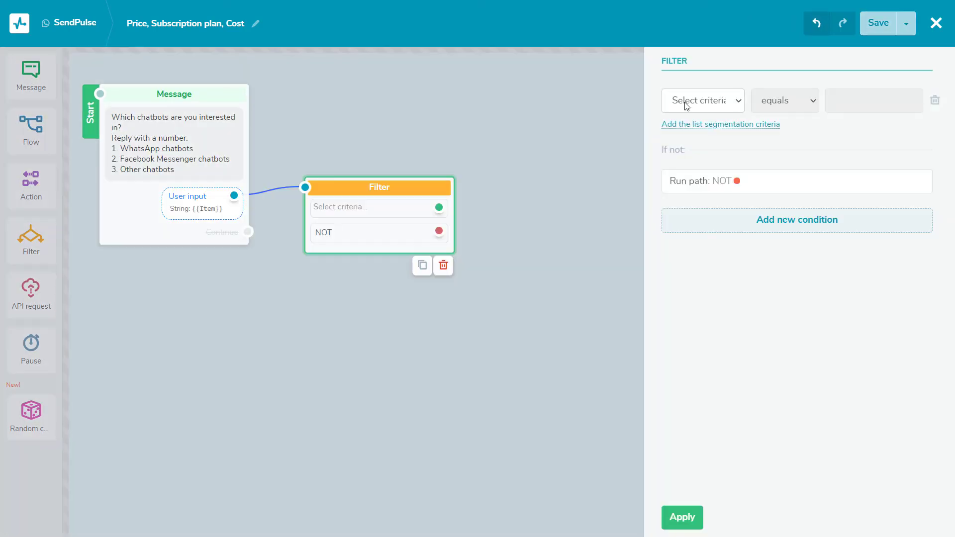
click(684, 100)
click(697, 292)
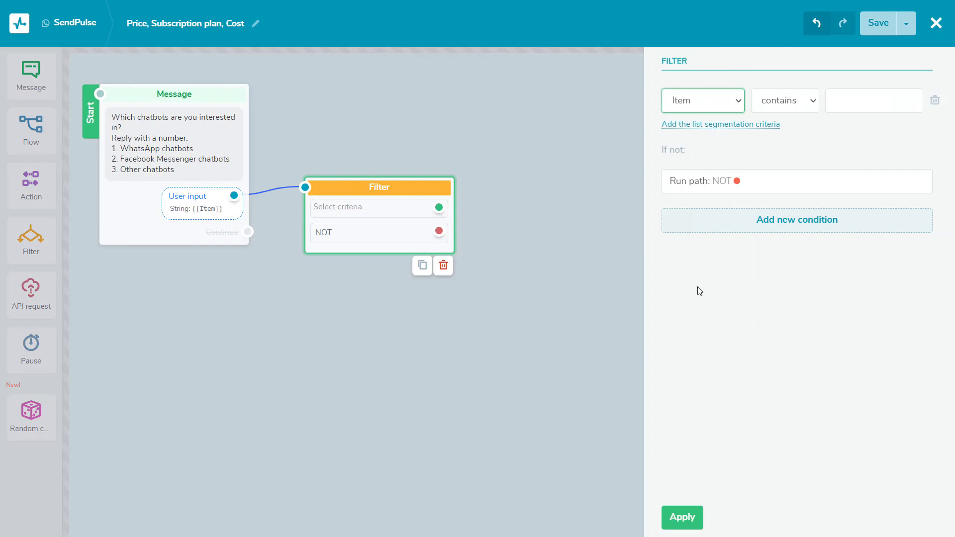
click(813, 102)
click(774, 147)
click(831, 100)
text(1)
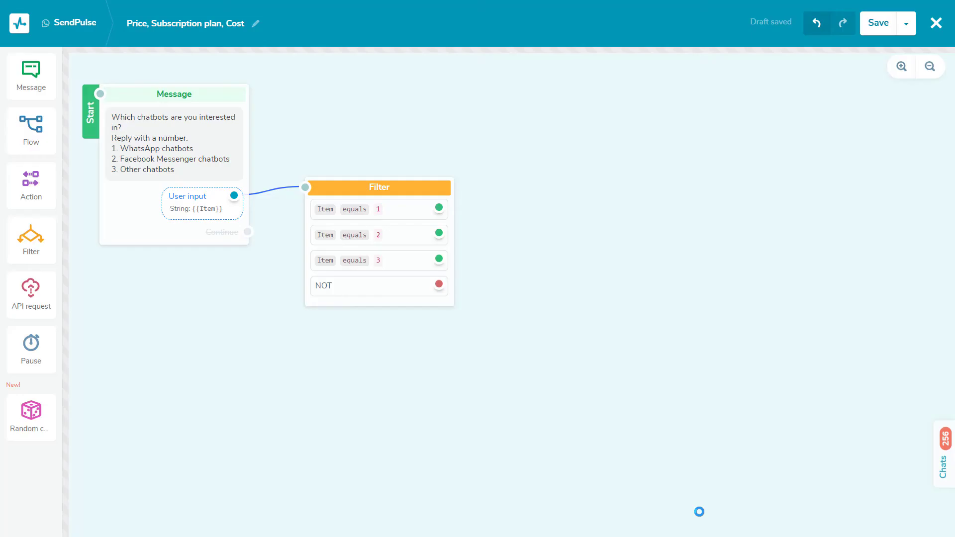
- Link the Item equals 1 branch to a Flow block that starts the WhatsApp Chatbots flow
drag(31, 127, 558, 158)
drag(437, 207, 541, 153)
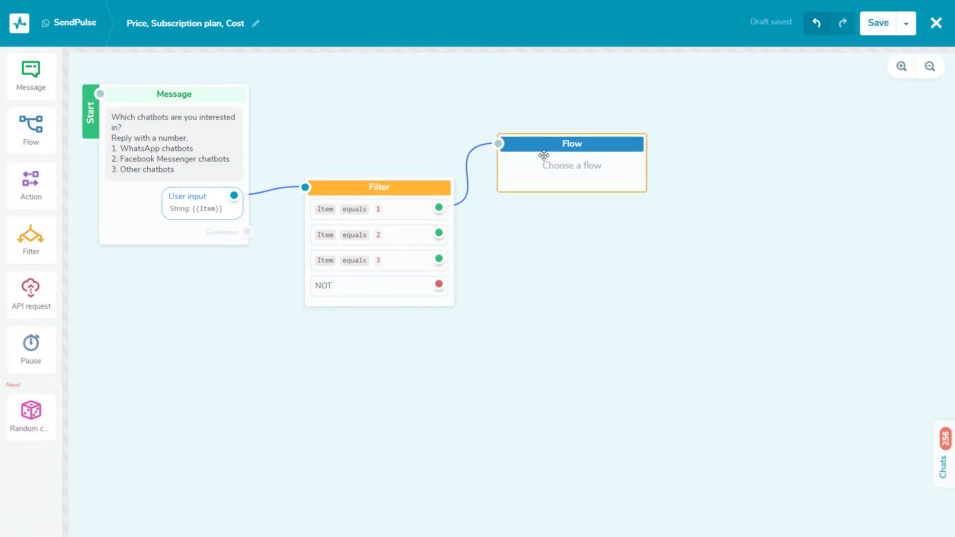
click(541, 154)
click(741, 112)
click(724, 184)
click(682, 517)
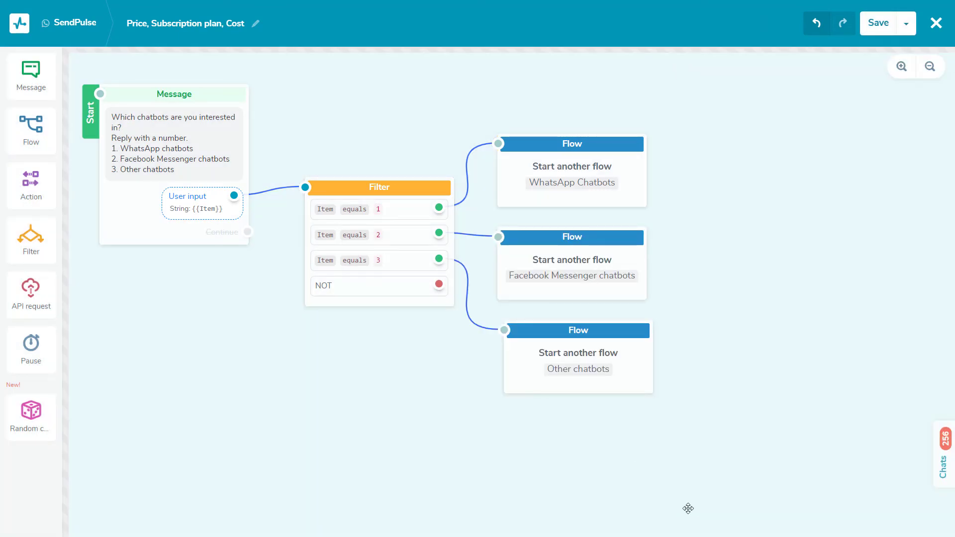
- Save the keyword flow with Save and send to yourself, then reopen the save options
click(906, 23)
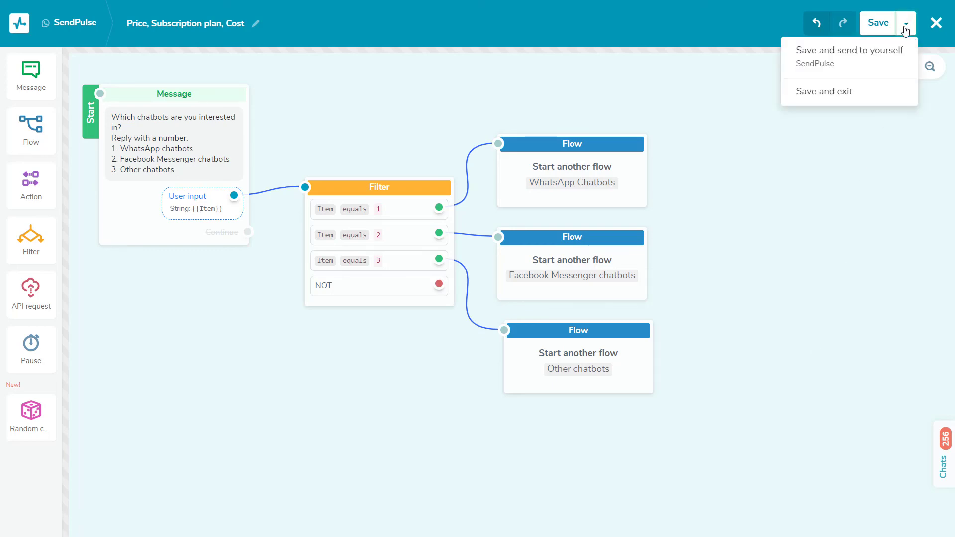
click(871, 56)
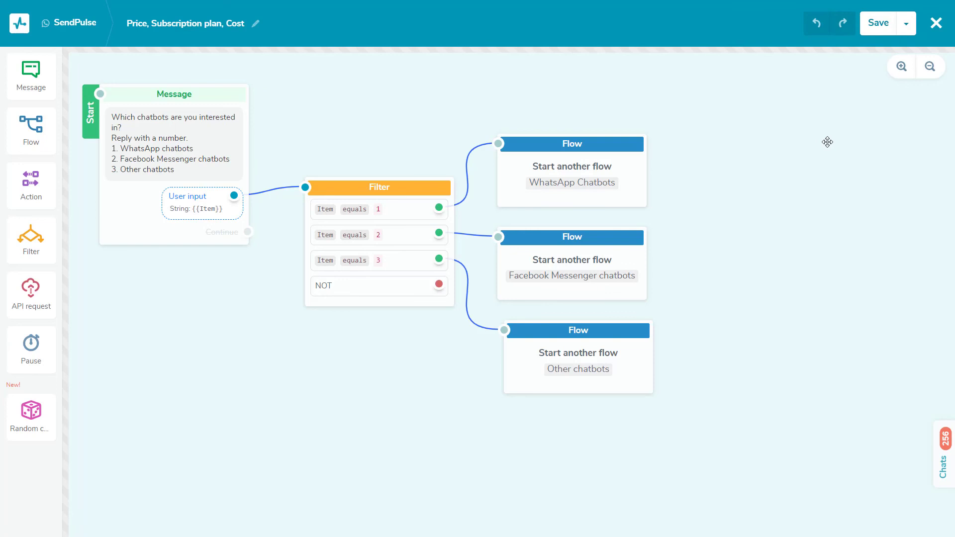
click(906, 23)
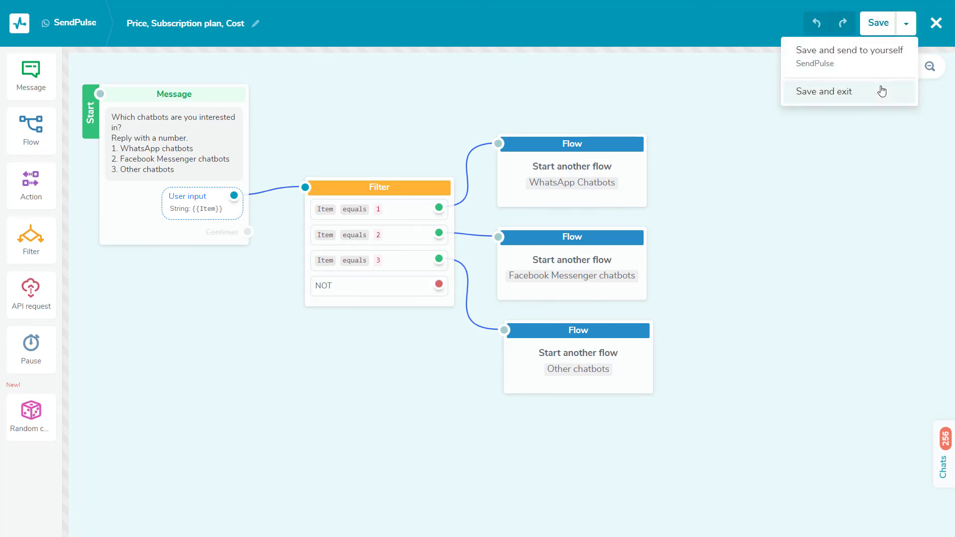